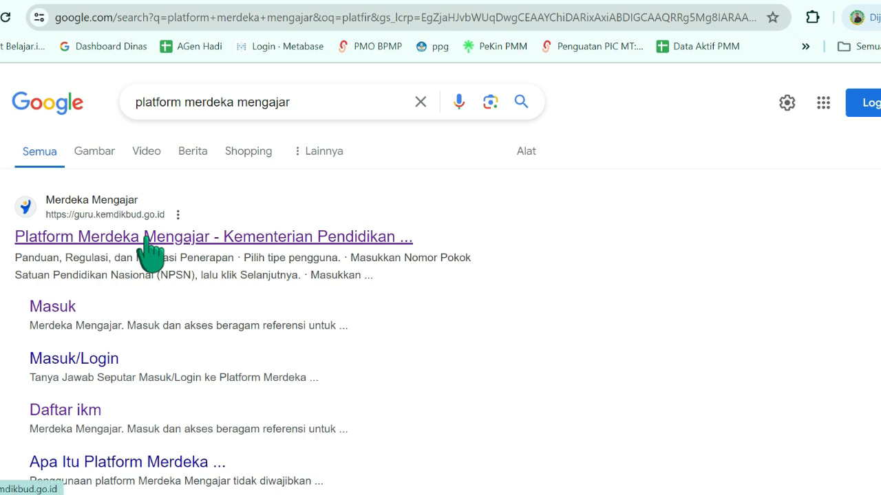
Step: Open the Platform Merdeka Mengajar site from the search results and start signing in with Google
click(147, 237)
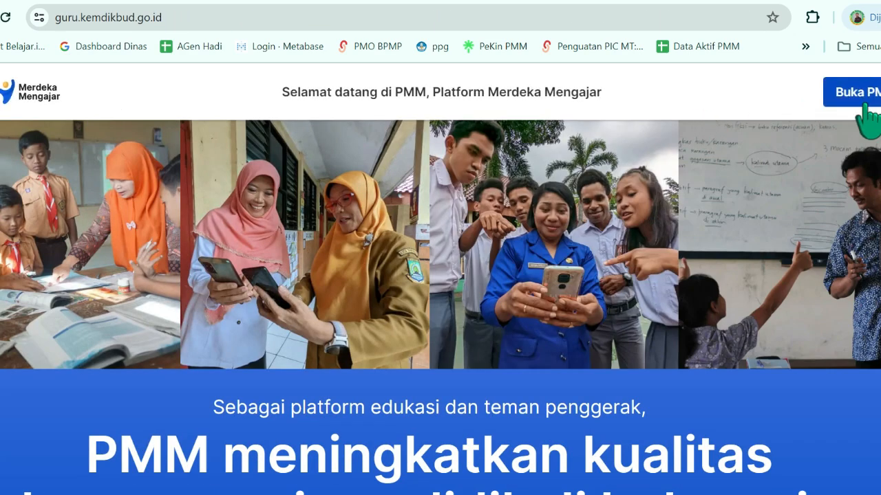
click(864, 103)
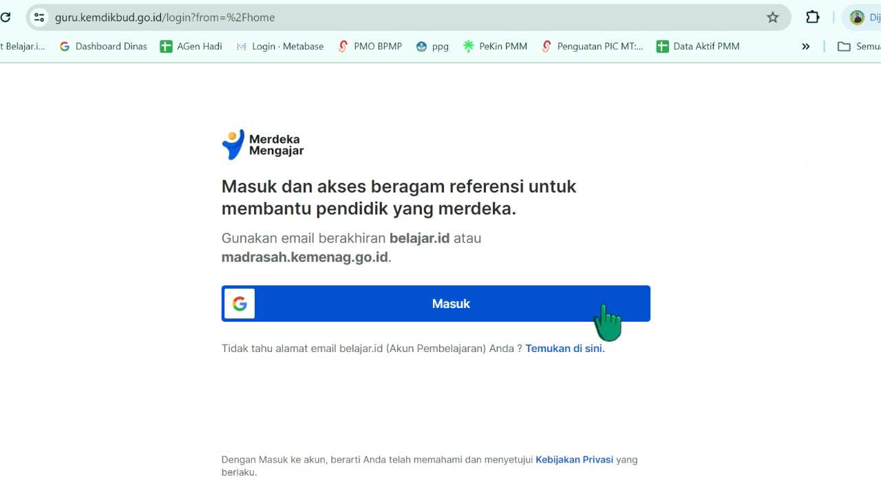
click(538, 313)
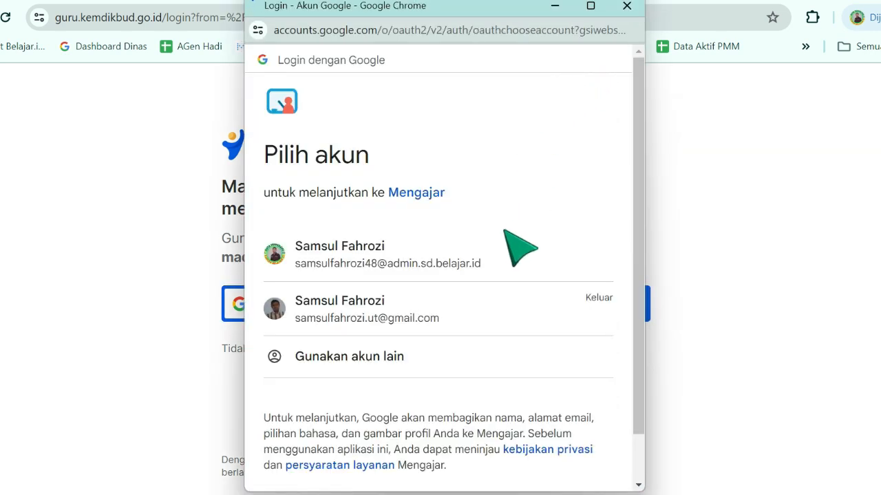
Step: Sign in with the admin.sd.belajar.id account by entering the account password, and approve continuing to Mengajar
click(454, 256)
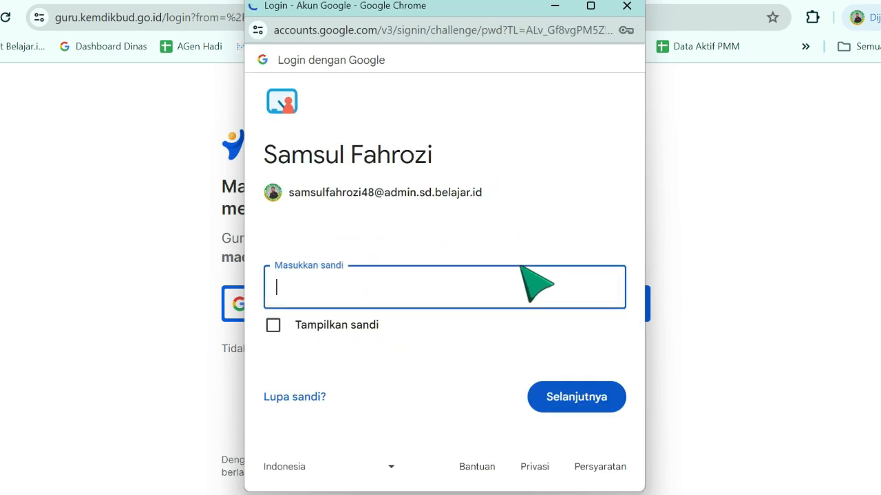
click(547, 287)
text(******)
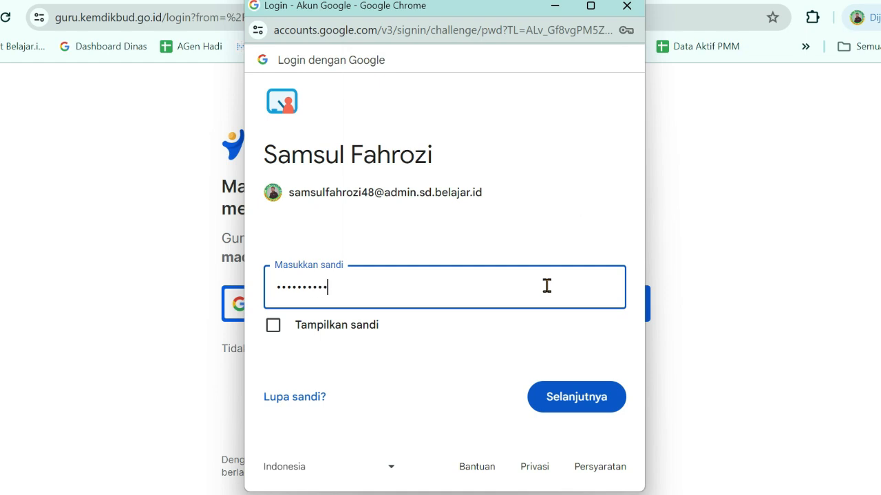
key(Return)
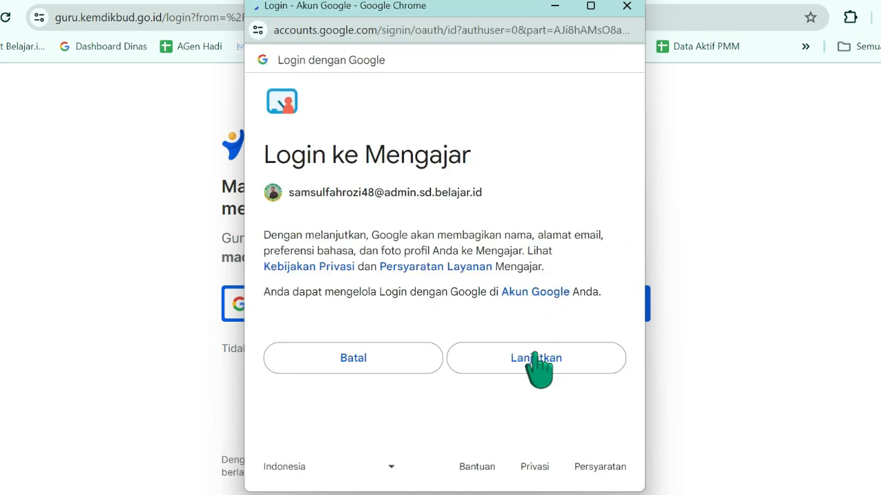
click(541, 368)
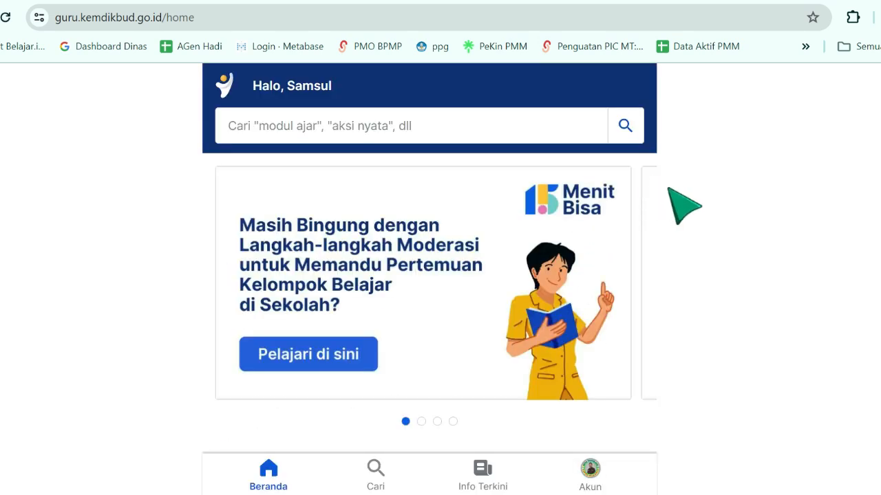
Step: Open Pengelolaan Kinerja under Pengembangan diri and go to the Kepala Sekolah page for the Sebagai Pegawai role
scroll(759, 271, down, 3)
scroll(550, 426, down, 2)
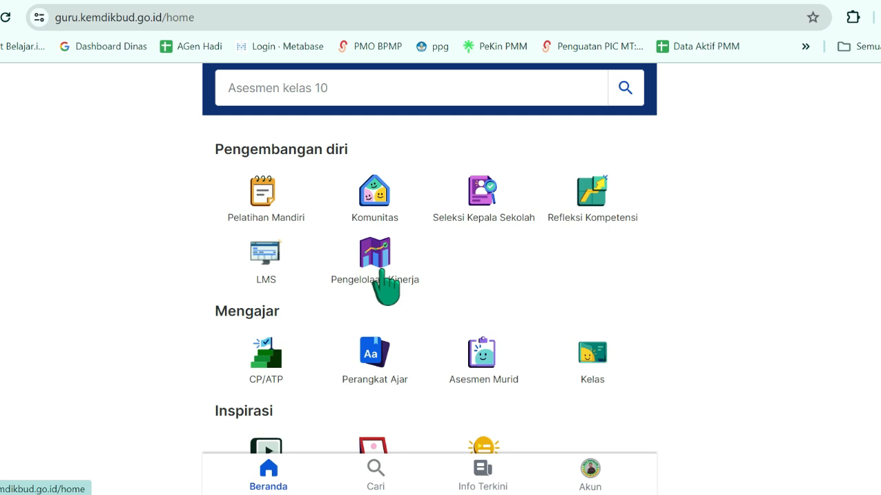
click(383, 278)
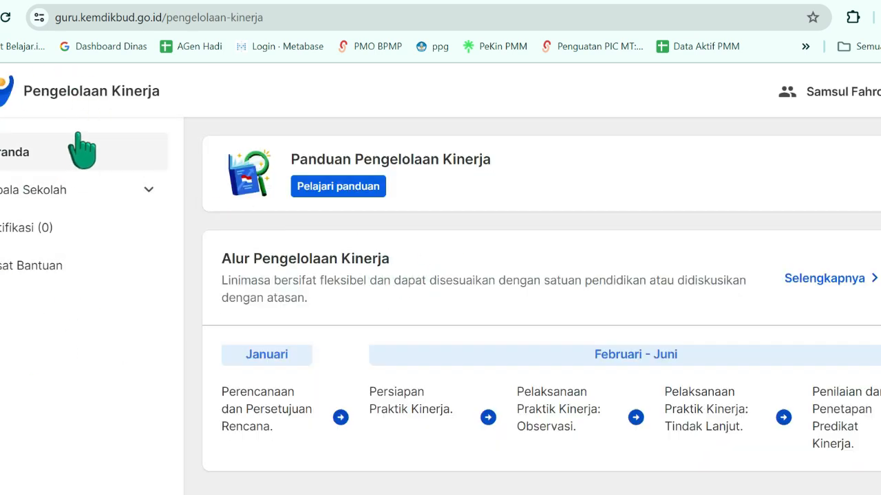
click(113, 200)
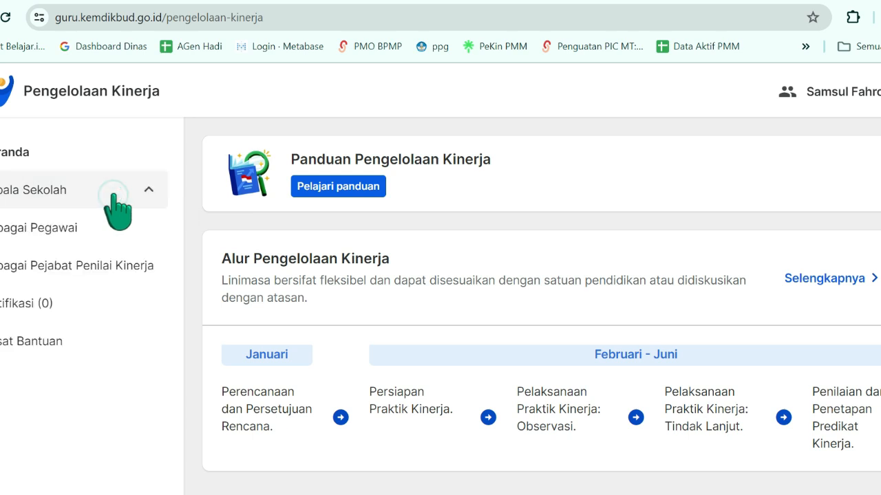
click(52, 234)
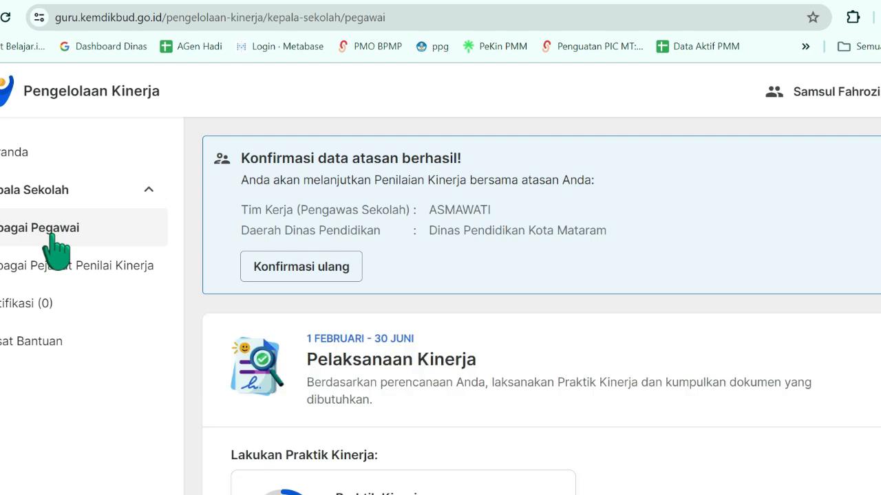
Step: Open the Pengembangan Kompetensi document collection page under Pelaksanaan Kinerja
scroll(356, 278, down, 6)
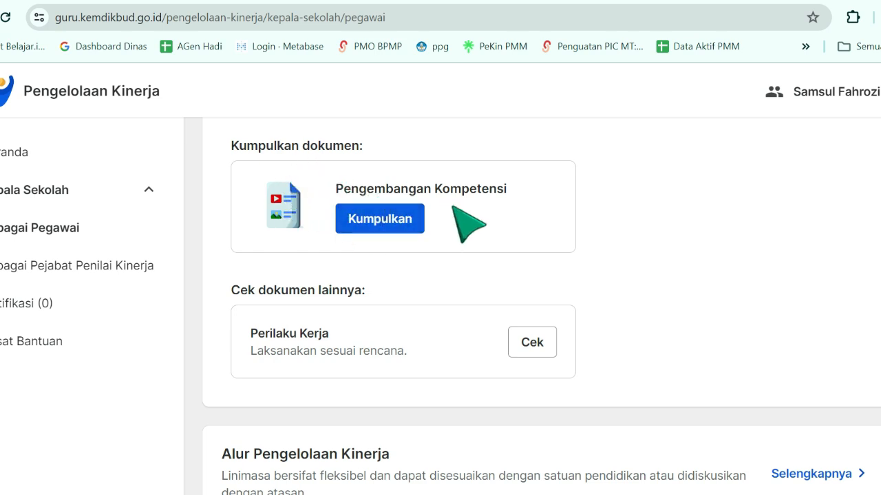
click(380, 228)
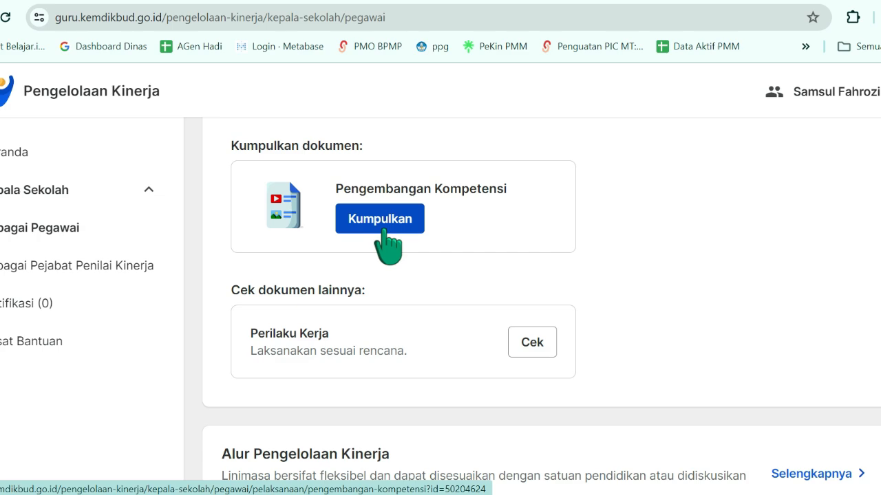
click(382, 230)
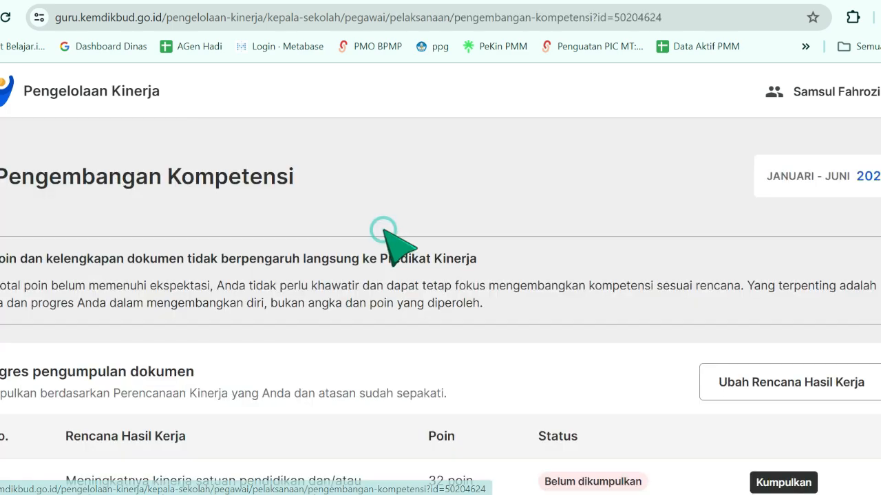
Step: Review the planned results, start changing the Rencana Hasil Kerja, and declare that the change was discussed with the superior
scroll(503, 254, down, 2)
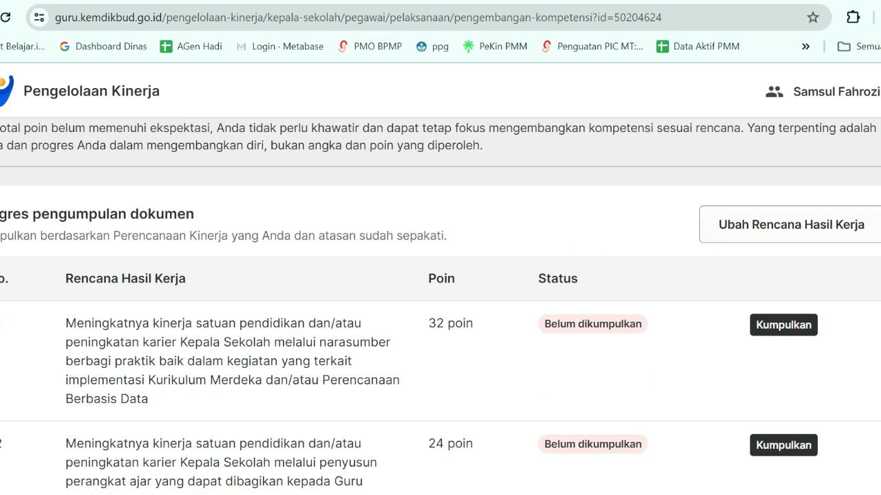
scroll(440, 306, down, 4)
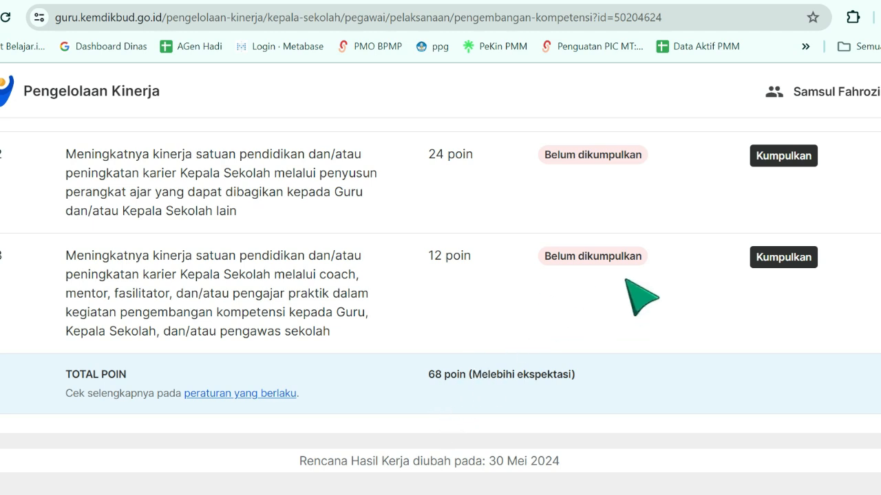
scroll(440, 305, up, 3)
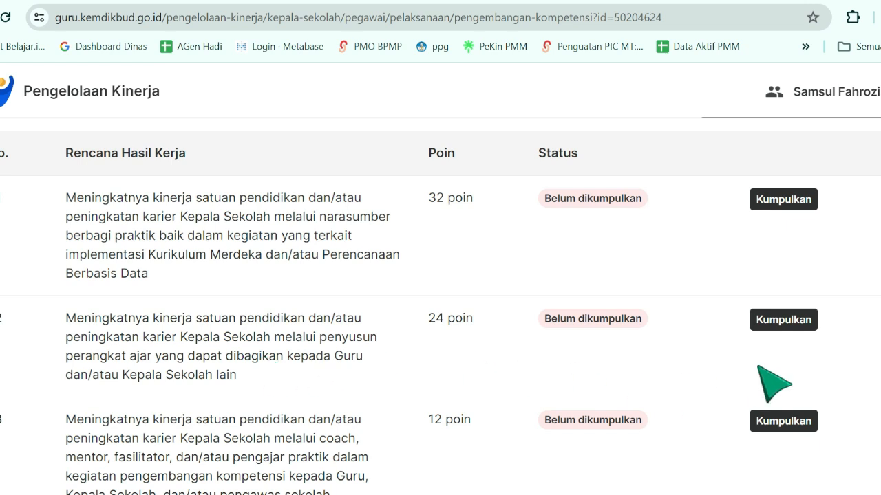
scroll(440, 306, down, 3)
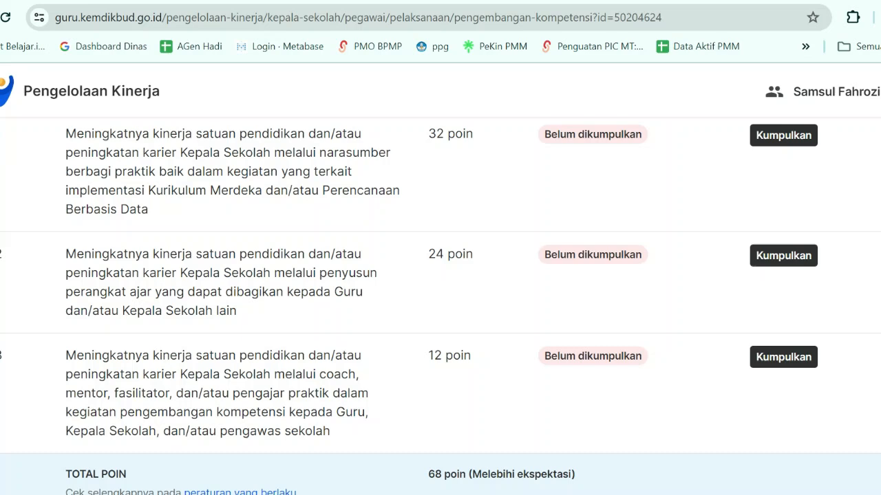
scroll(440, 306, up, 3)
scroll(440, 306, up, 1)
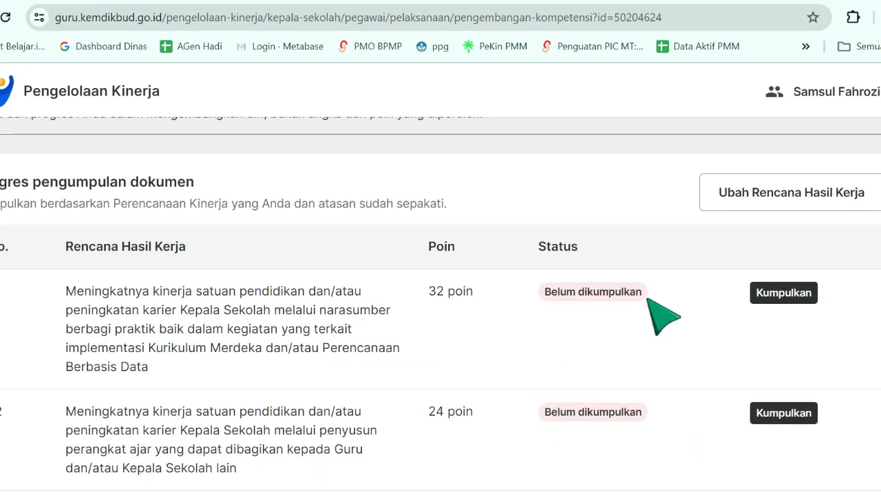
click(785, 206)
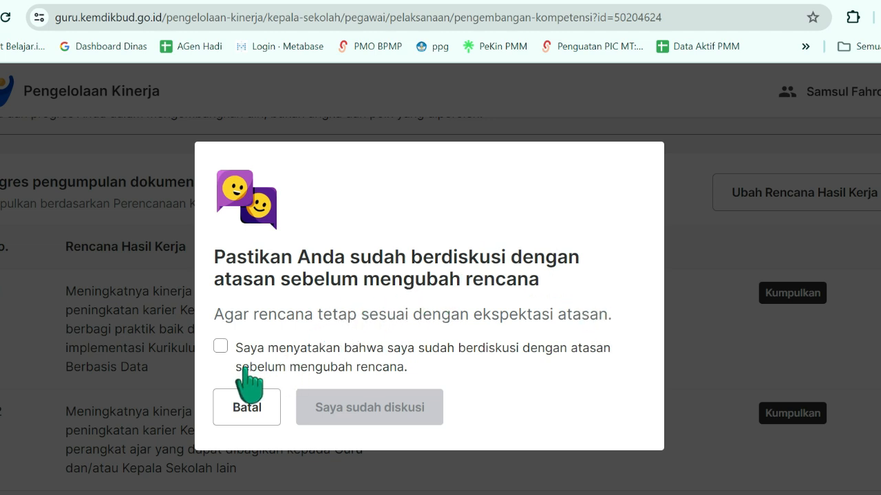
click(220, 347)
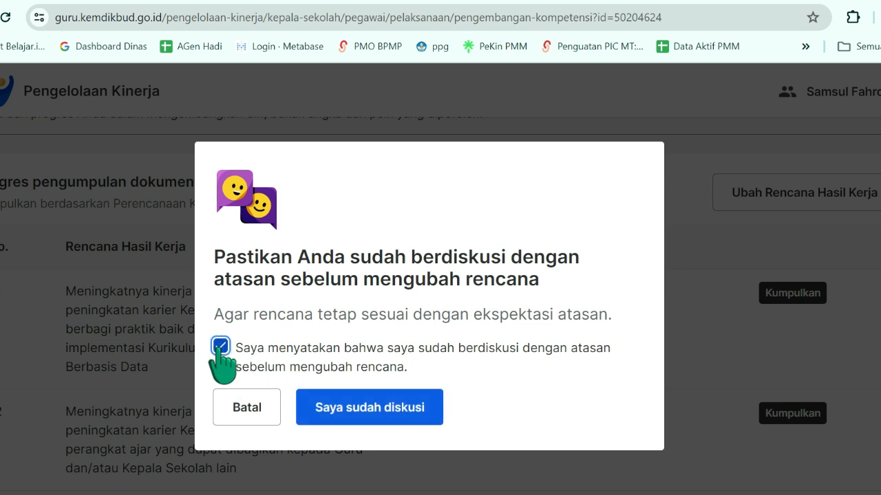
click(417, 441)
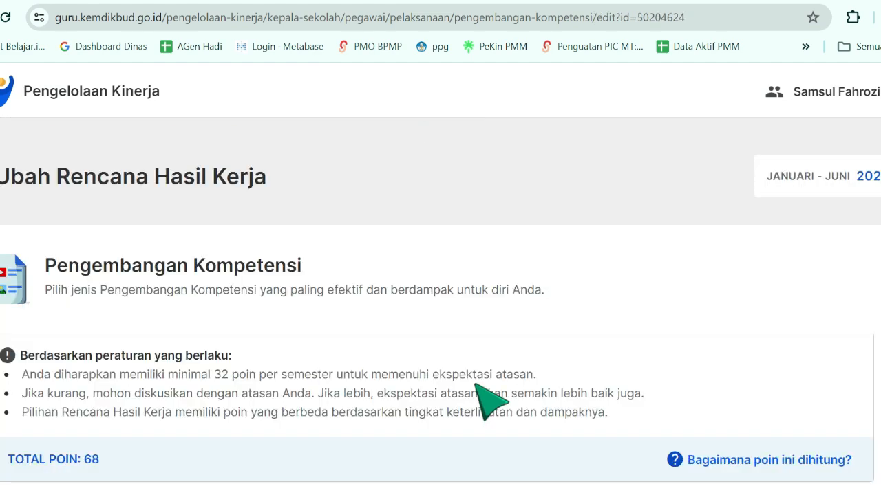
Step: Set the Target Kuantitas of the first Rencana Hasil Kerja to 3 kegiatan
scroll(485, 385, down, 5)
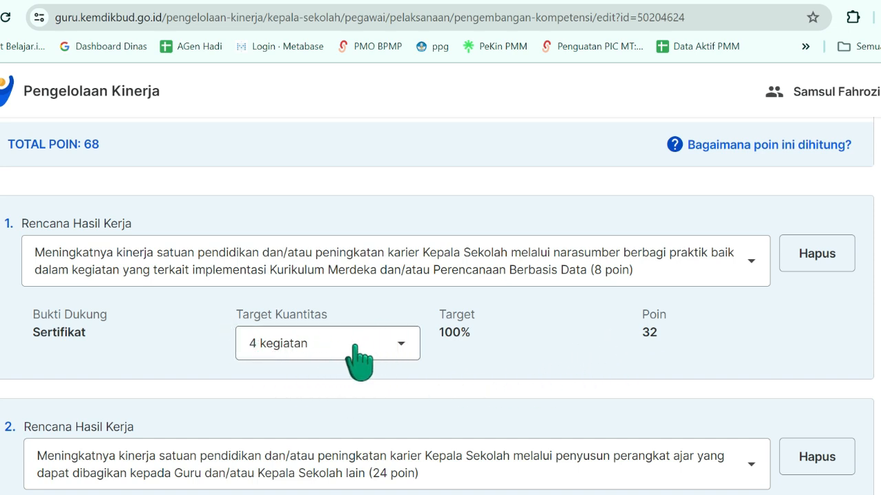
click(397, 350)
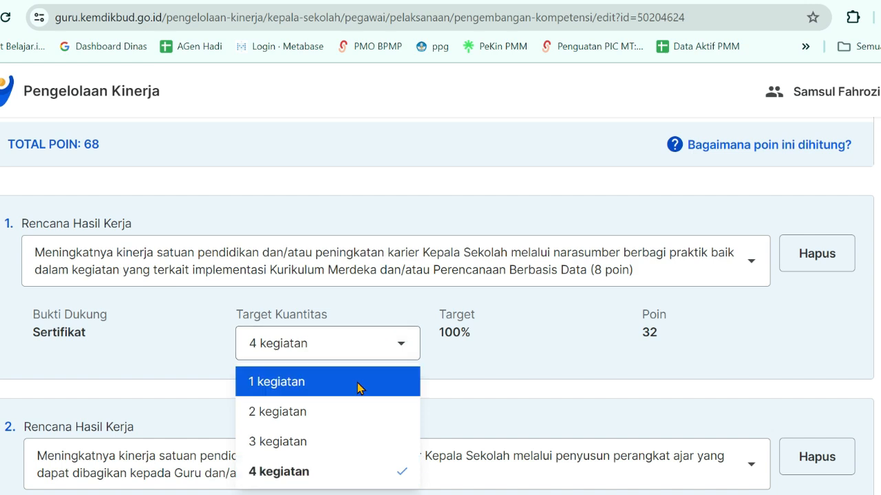
click(317, 457)
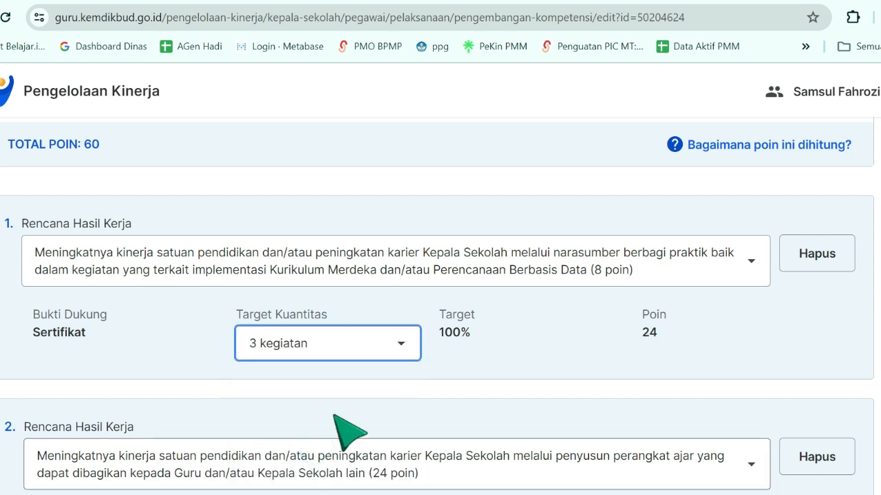
Step: Delete the second Rencana Hasil Kerja, about preparing perangkat ajar (24 poin)
scroll(353, 412, down, 2)
scroll(342, 397, down, 1)
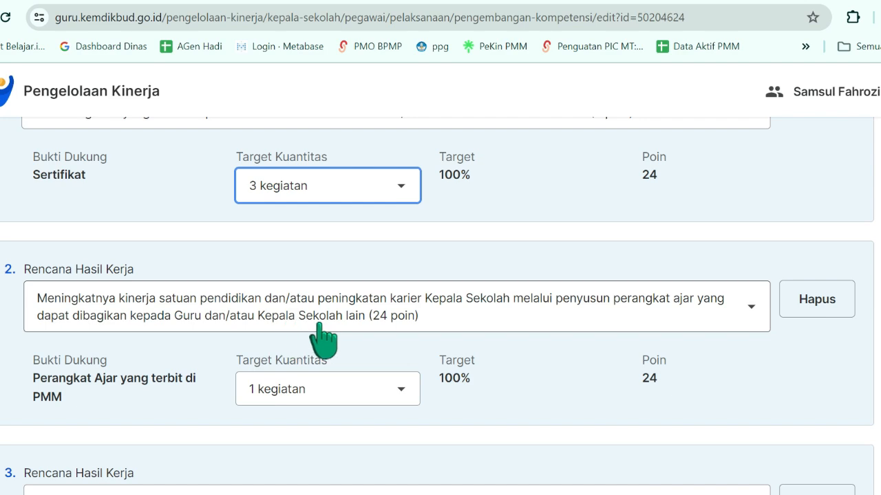
click(812, 300)
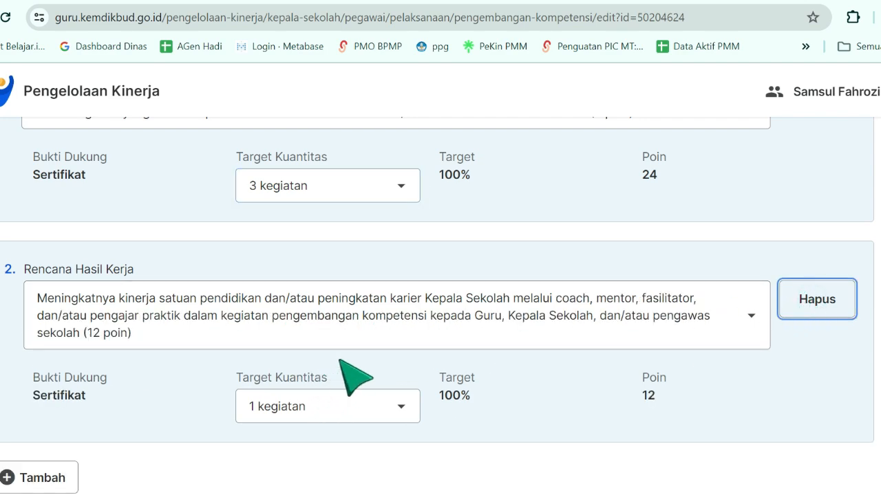
Step: Change the second Rencana Hasil Kerja to the option on participating in seminar, lokakarya, konferensi, simposium, dan/atau studi banding lapangan (4 poin)
scroll(351, 377, up, 2)
scroll(368, 372, down, 2)
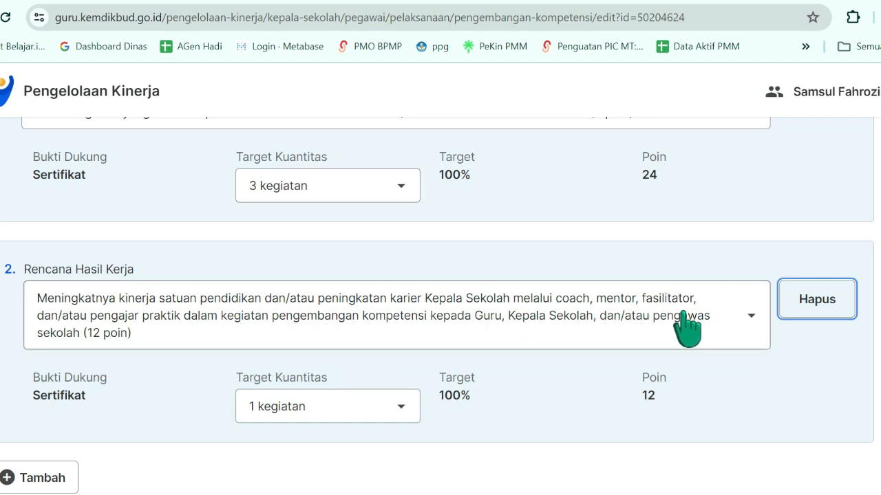
click(631, 315)
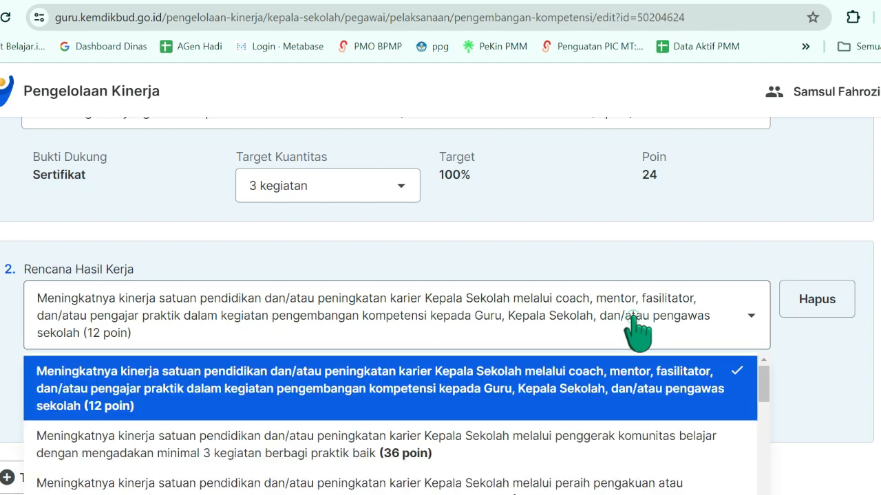
scroll(633, 456, down, 2)
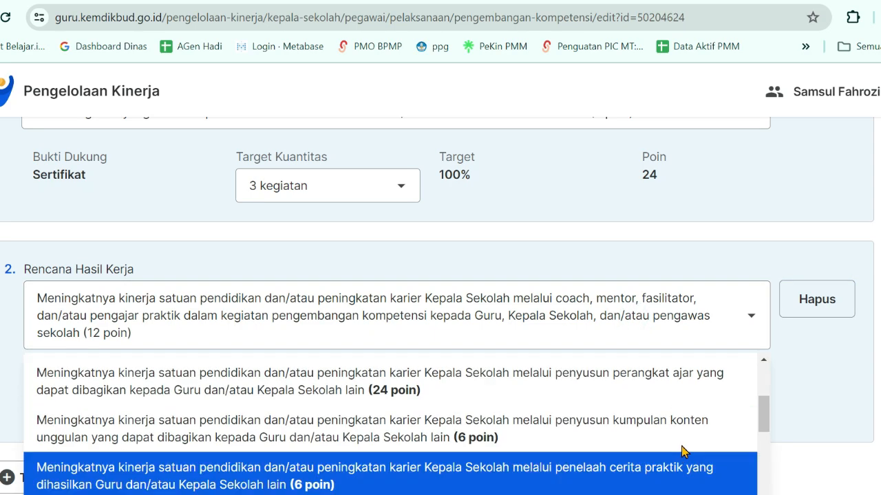
scroll(533, 454, down, 2)
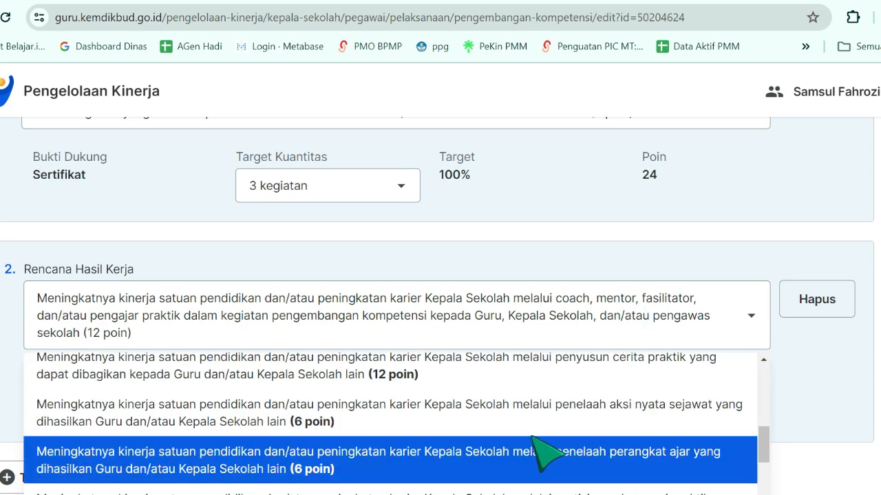
scroll(660, 441, down, 3)
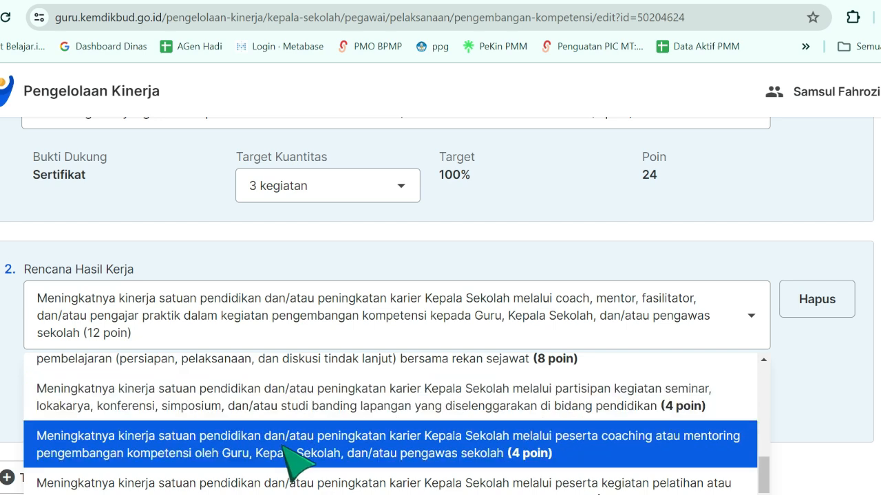
scroll(394, 425, down, 5)
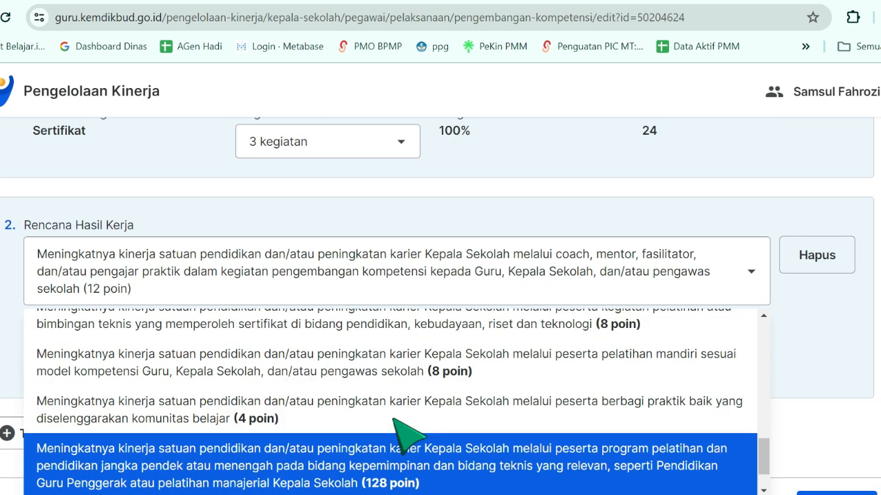
key(Down)
key(Up)
key(Up)
key(Up)
key(Up)
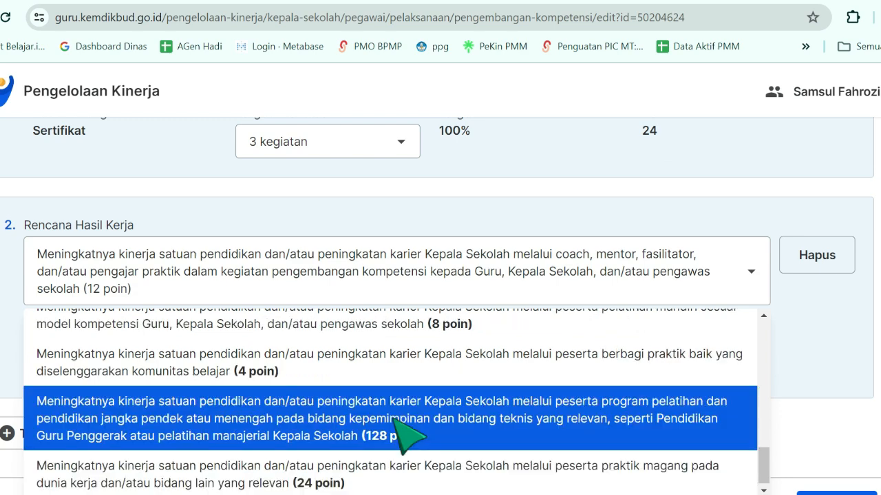
key(Up)
key(Up)
key(Up)
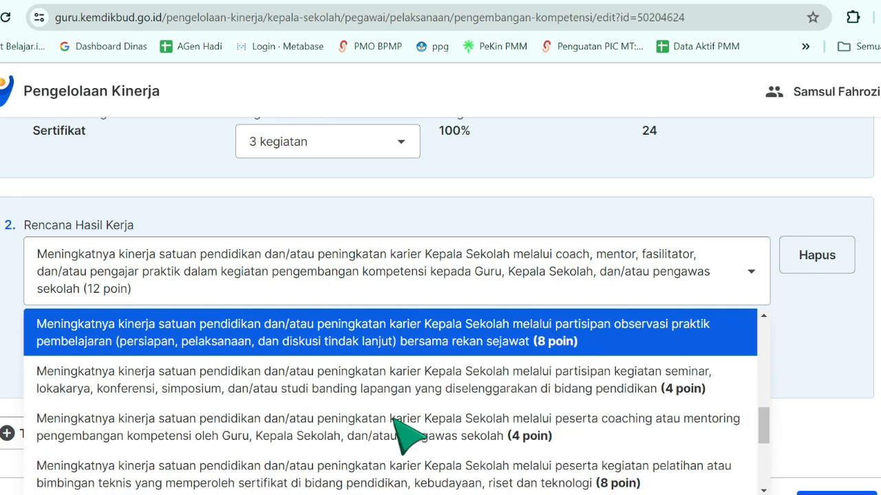
key(Up)
key(Down)
key(Down)
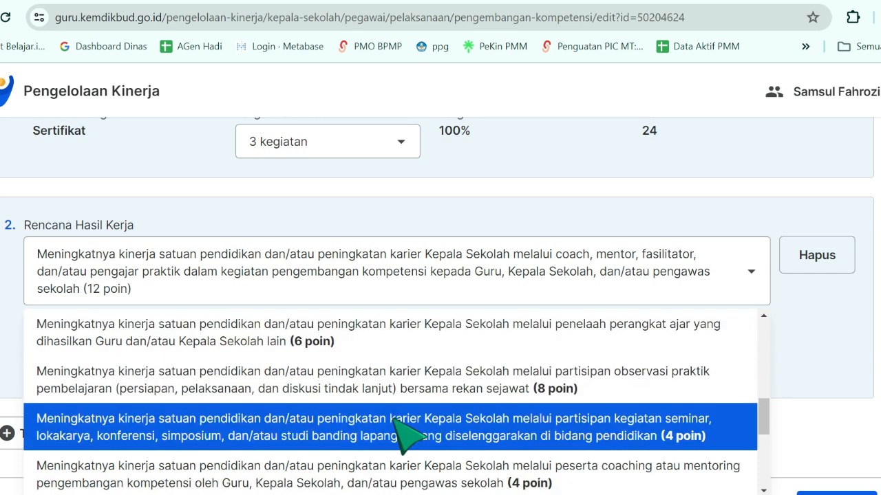
key(Down)
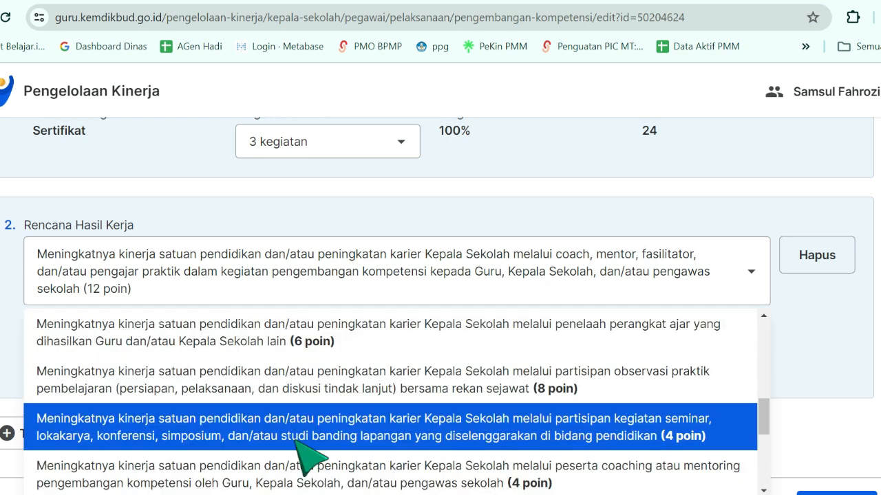
click(351, 435)
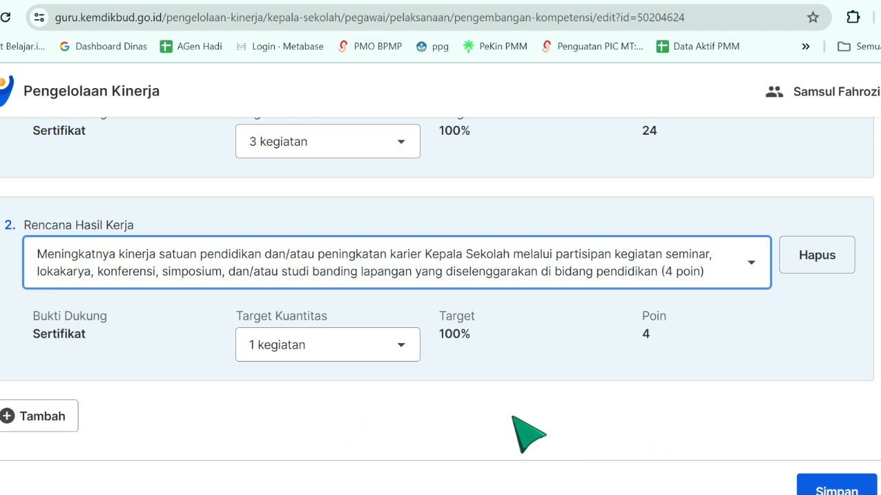
Step: Set the Target Kuantitas of the second Rencana Hasil Kerja to 3 kegiatan and check the points per plan and in total
click(400, 348)
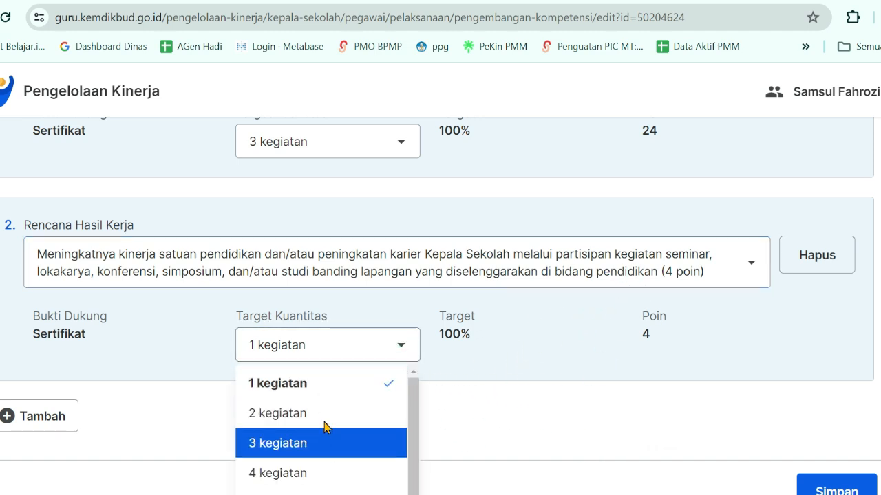
click(337, 448)
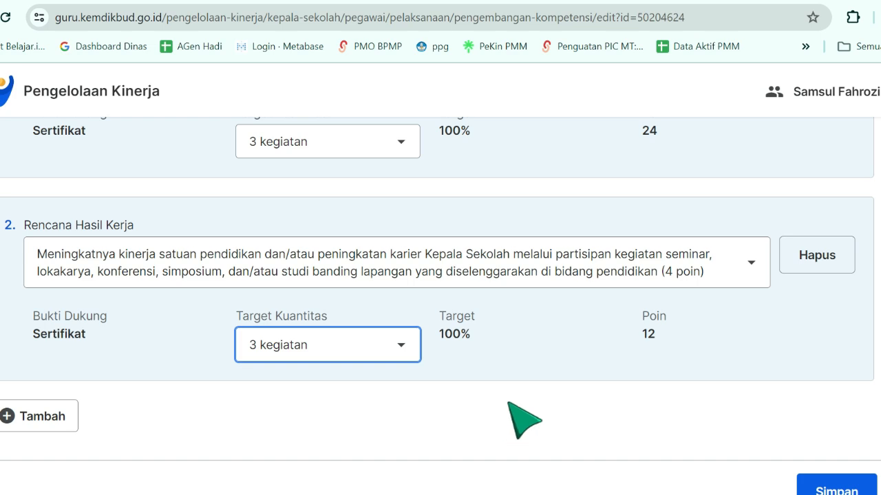
scroll(599, 350, up, 3)
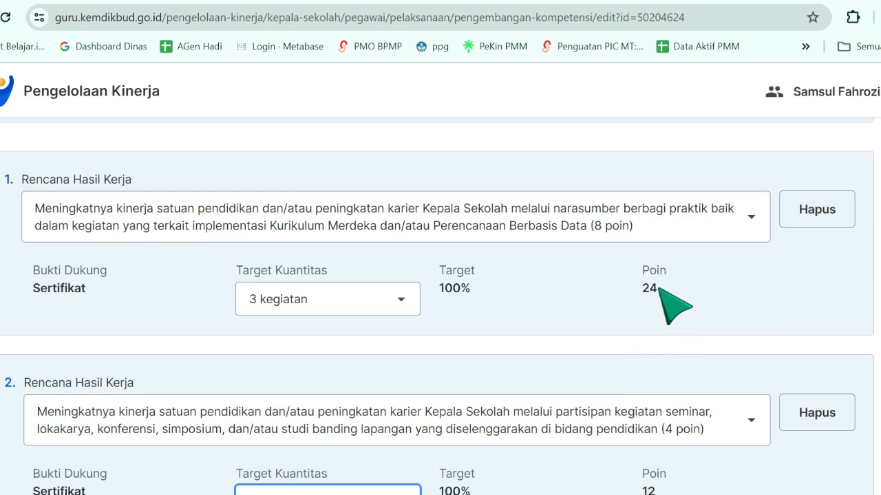
scroll(672, 348, down, 3)
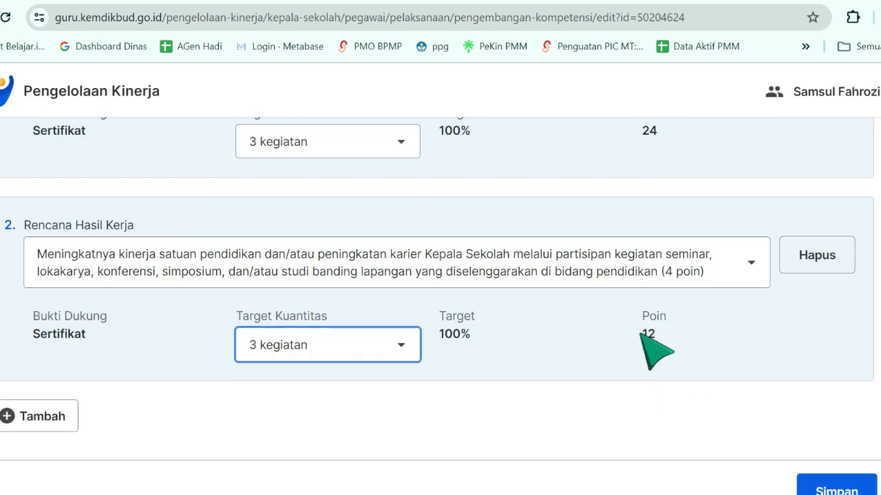
scroll(590, 385, up, 6)
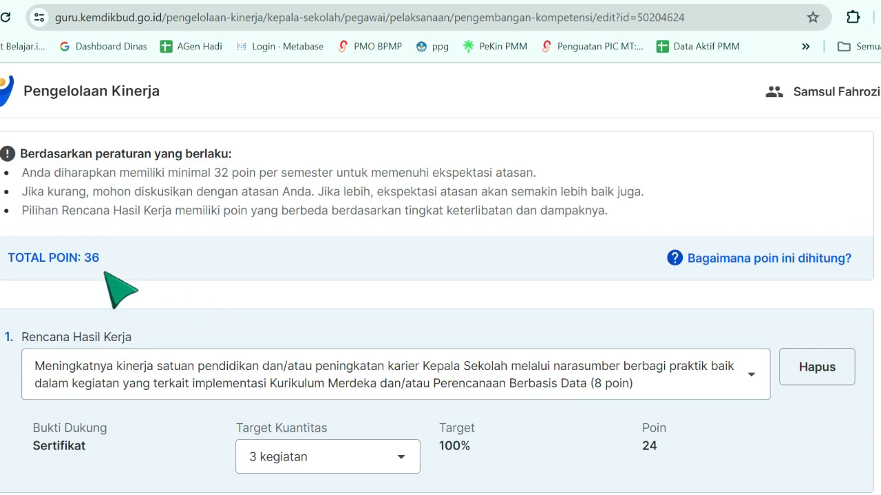
scroll(168, 291, down, 7)
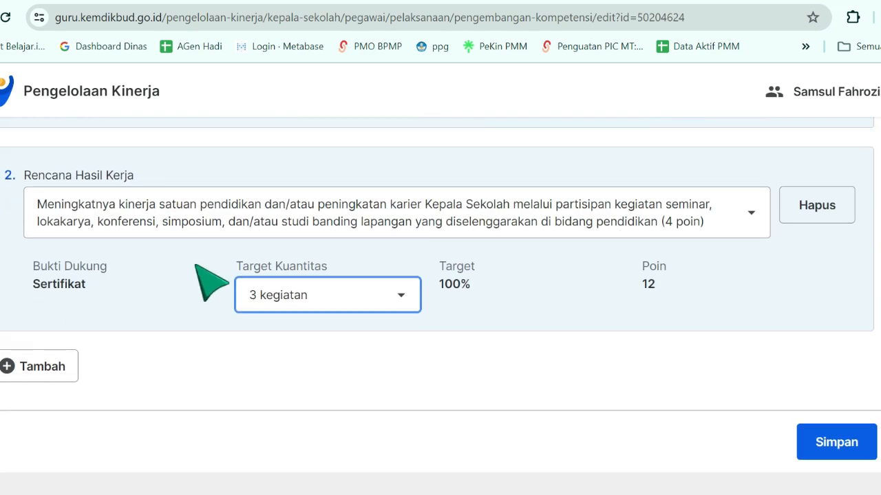
Step: Save the new Rencana Hasil Kerja, declaring it appropriate and discussed with the superior, and review the updated document collection list
click(857, 448)
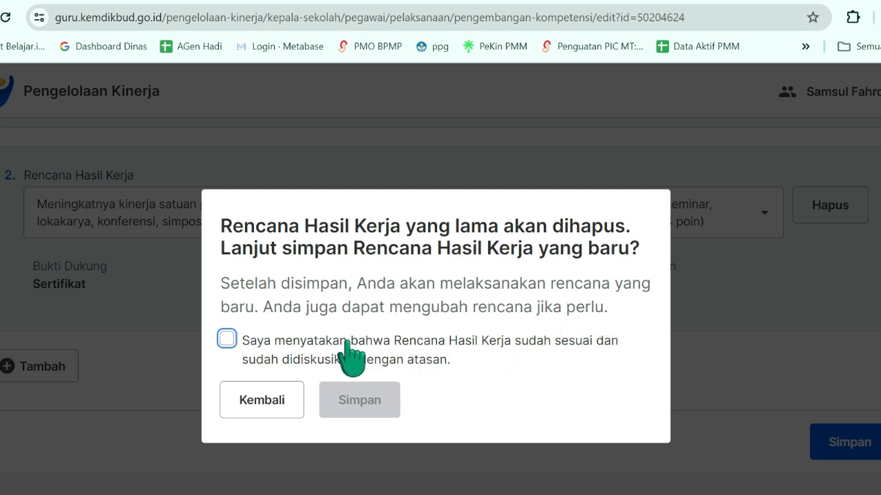
click(227, 339)
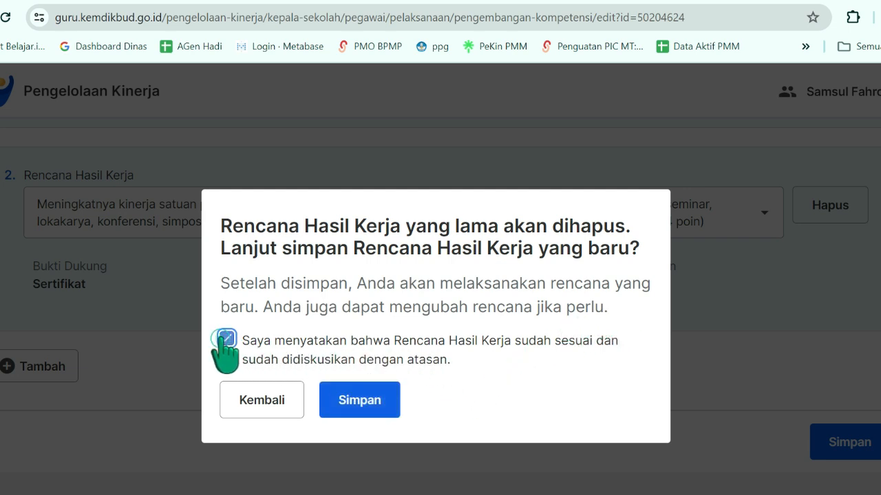
click(372, 406)
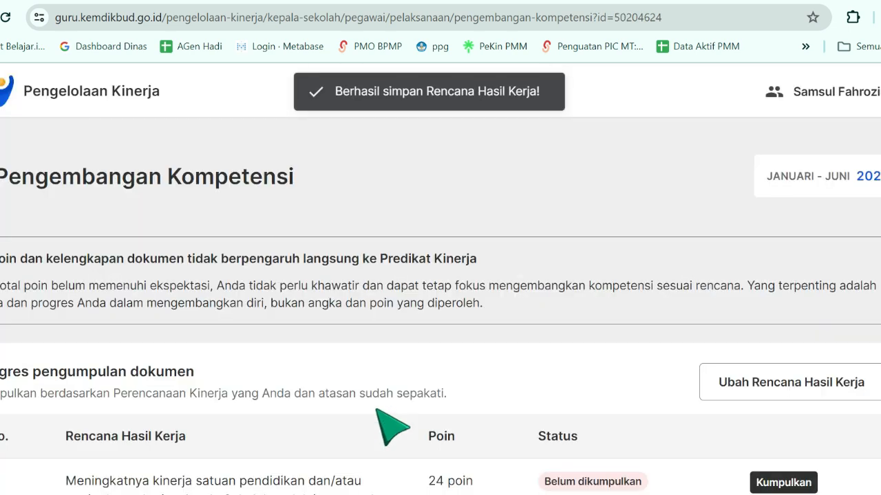
scroll(440, 310, down, 4)
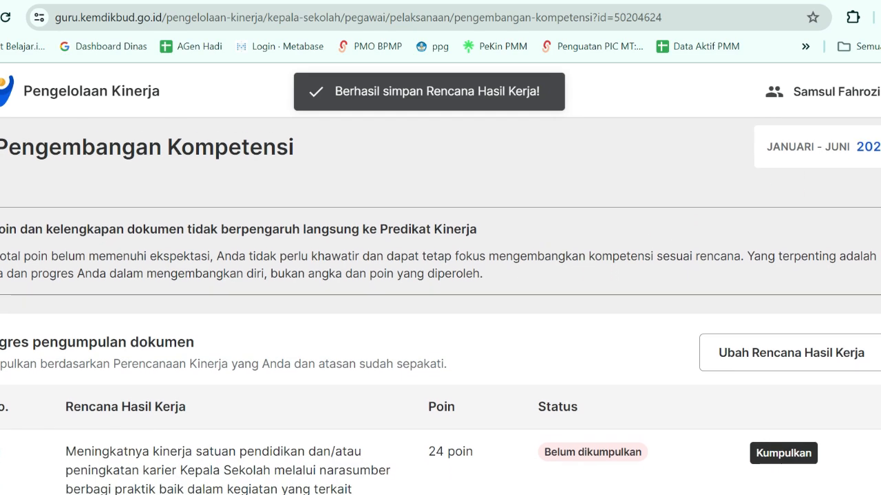
scroll(440, 307, down, 1)
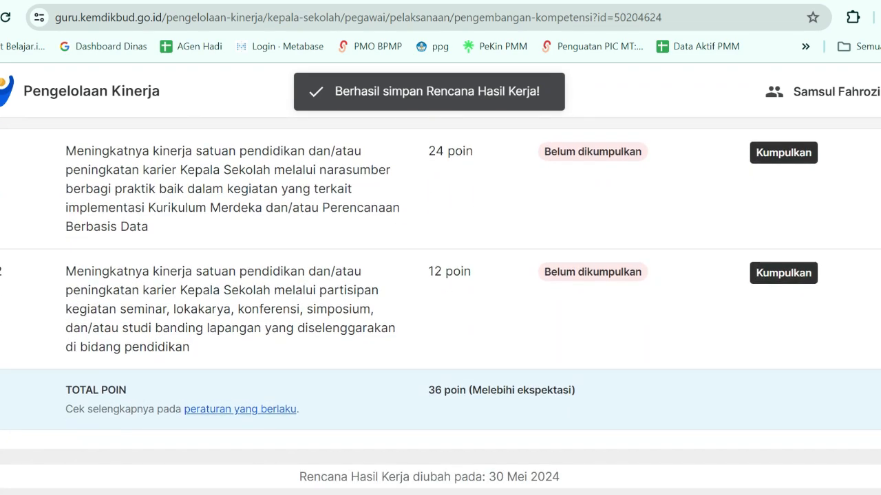
scroll(440, 307, up, 2)
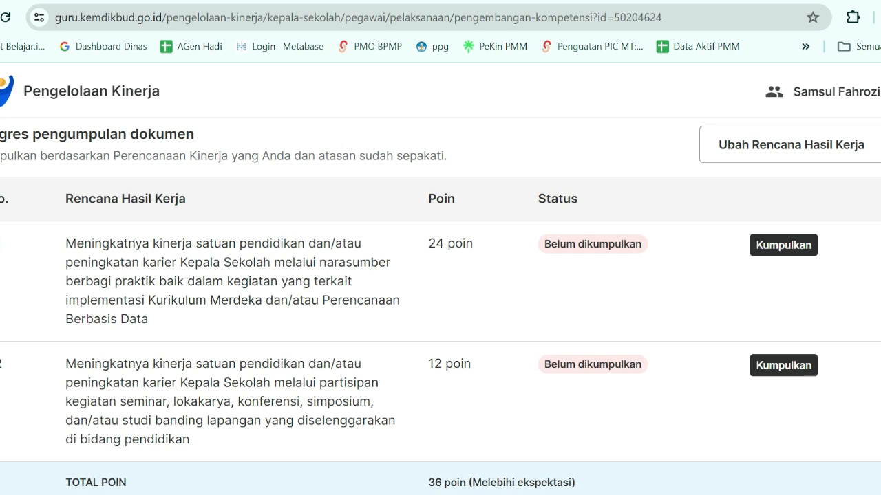
scroll(441, 302, up, 1)
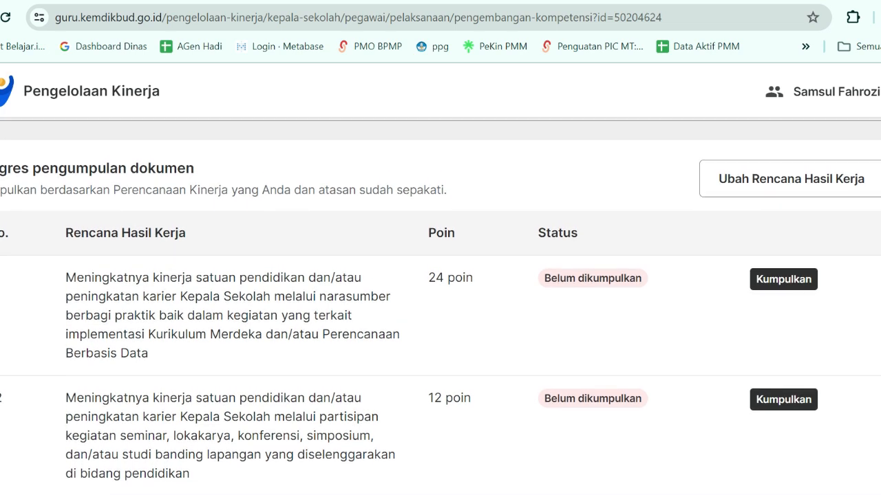